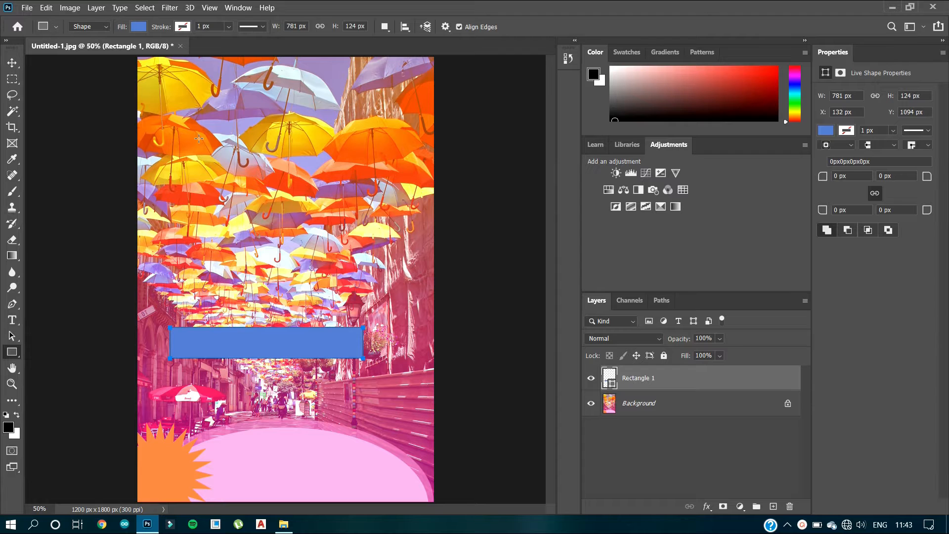
Step: Draw a vertical rectangle about 121 by 754 px, a square about 702 px wide, and a lower rectangle about 358 by 229 px
drag(200, 140, 170, 326)
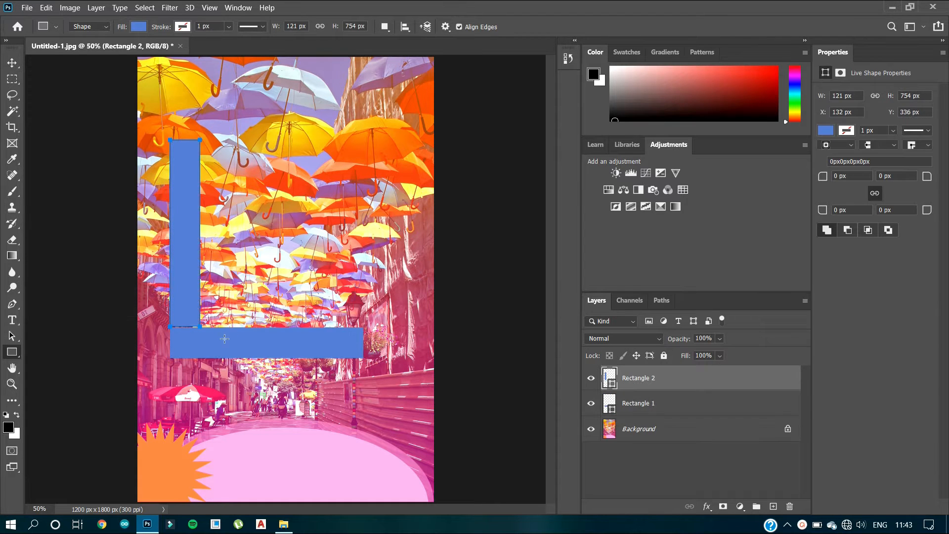
drag(213, 142, 386, 373)
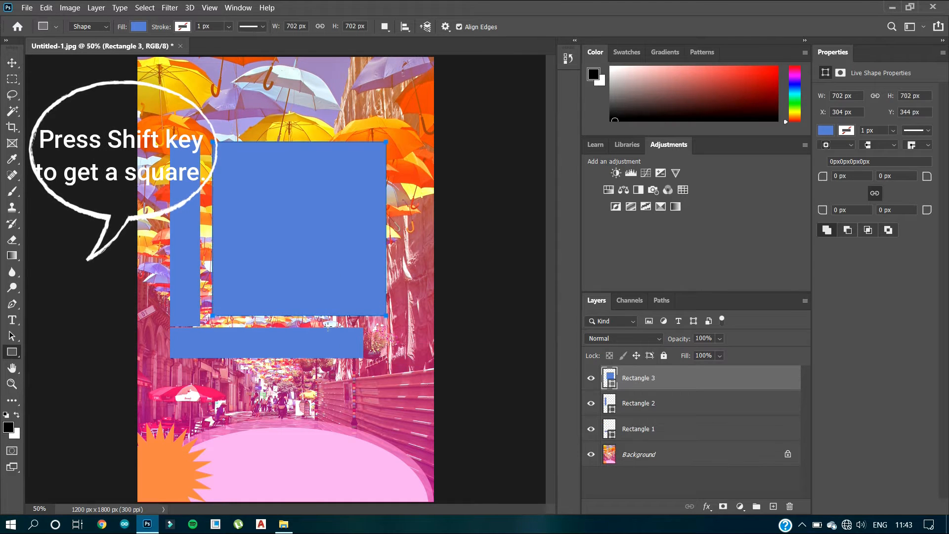
drag(286, 395, 375, 452)
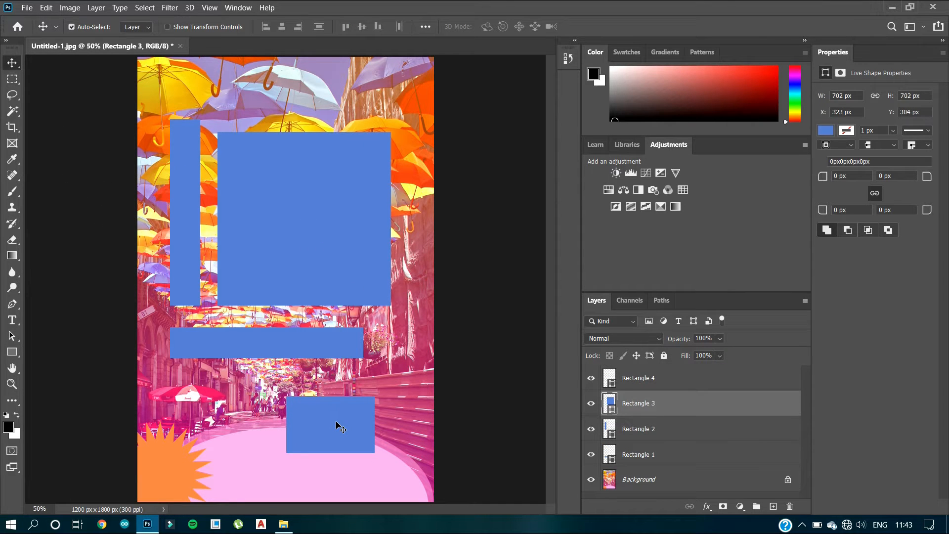
Step: Change the fill of the small lower rectangle to a custom light blue
click(337, 422)
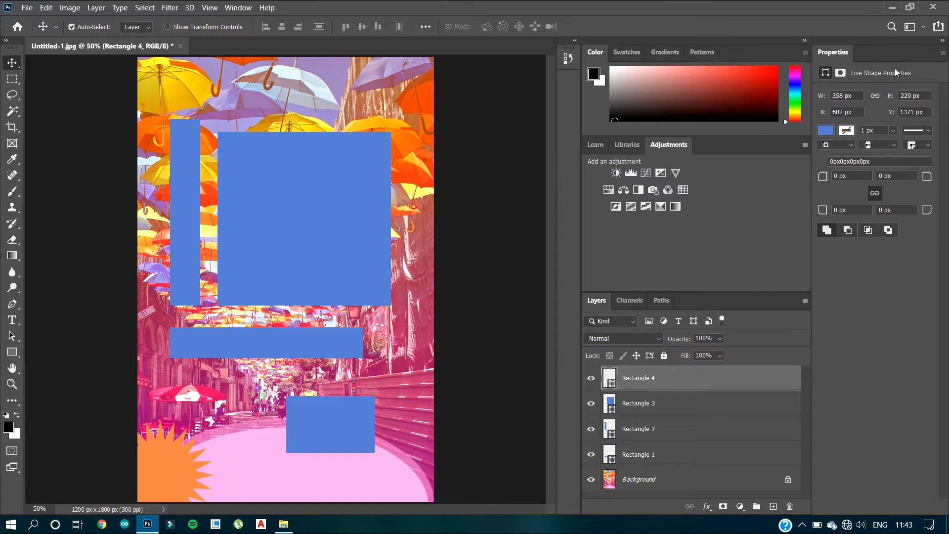
click(845, 131)
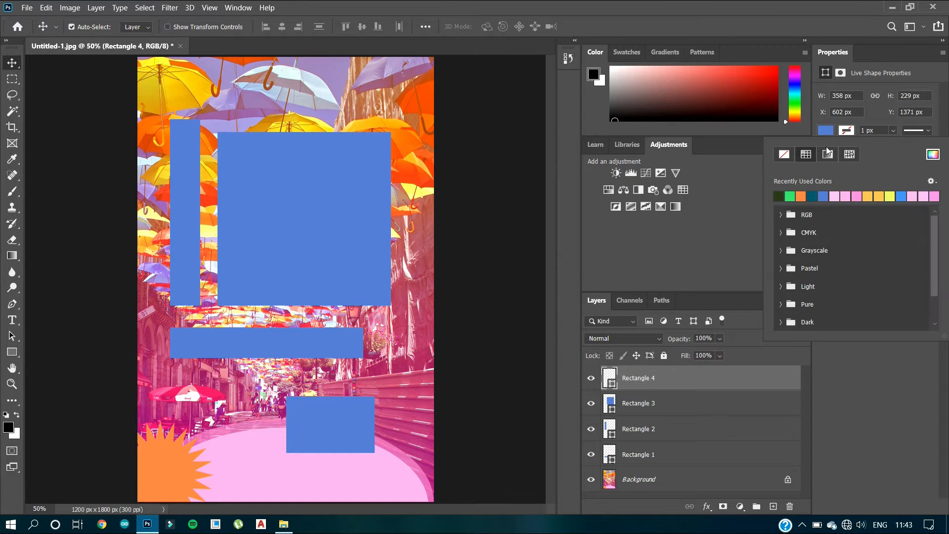
click(933, 154)
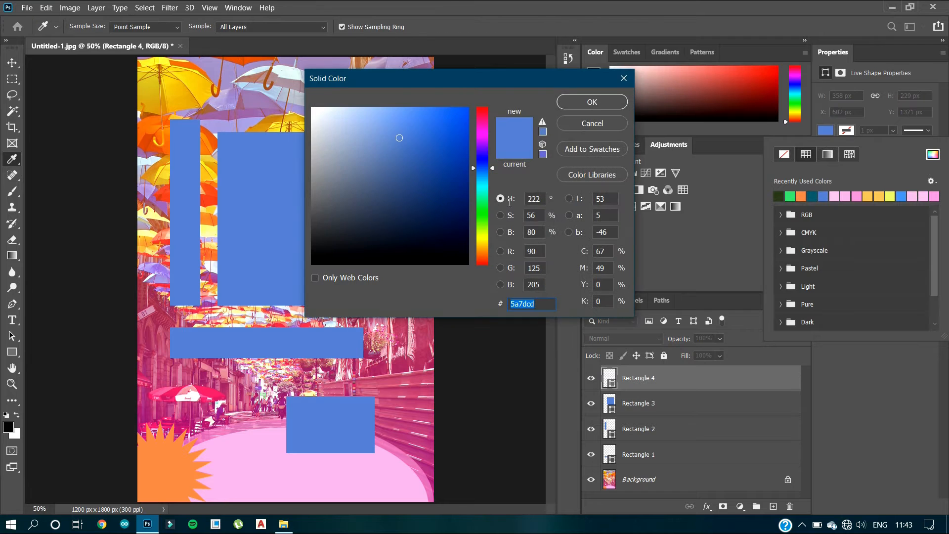
click(350, 110)
click(596, 101)
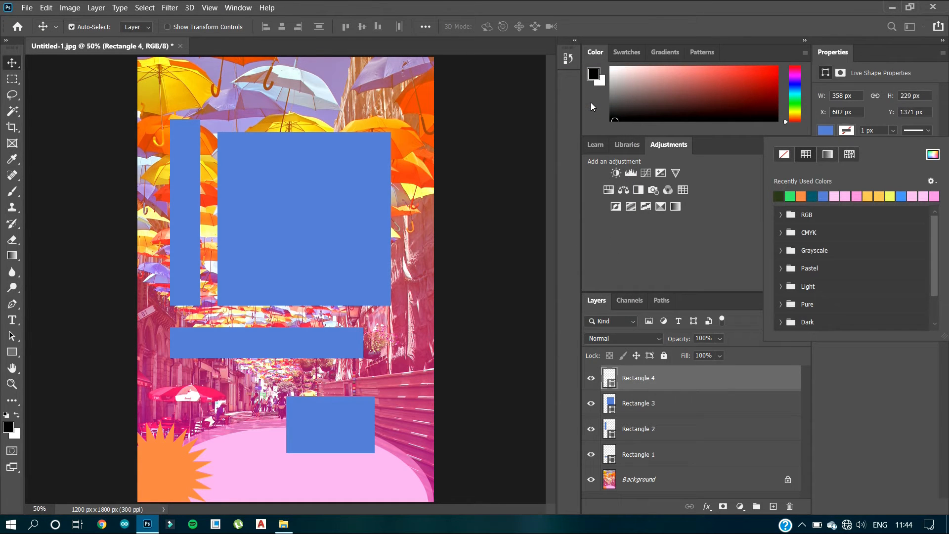
click(381, 184)
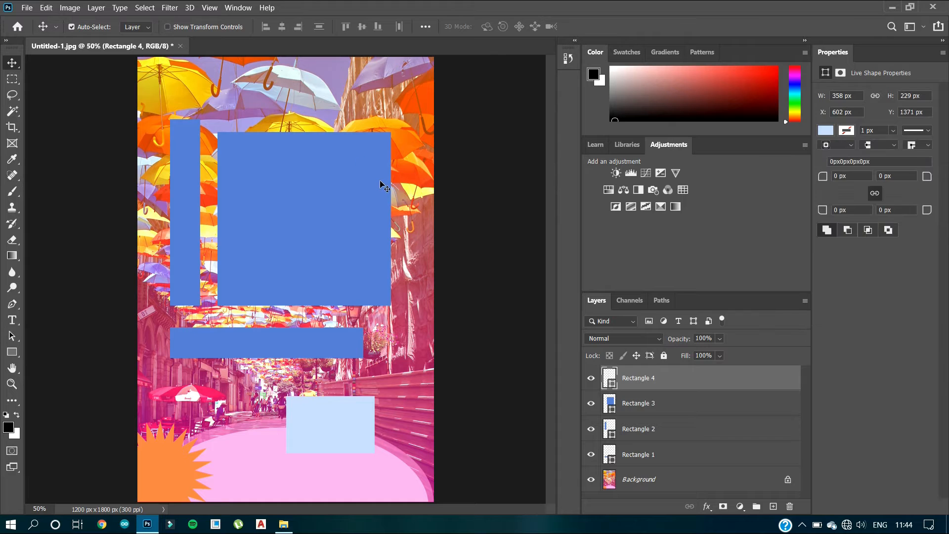
Step: Change the large square's fill to a custom muted blue
click(381, 185)
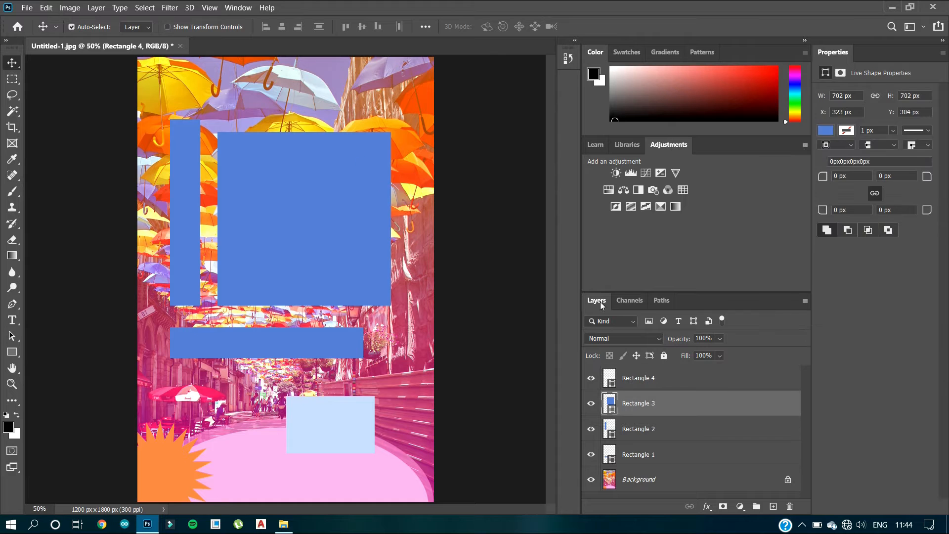
click(842, 132)
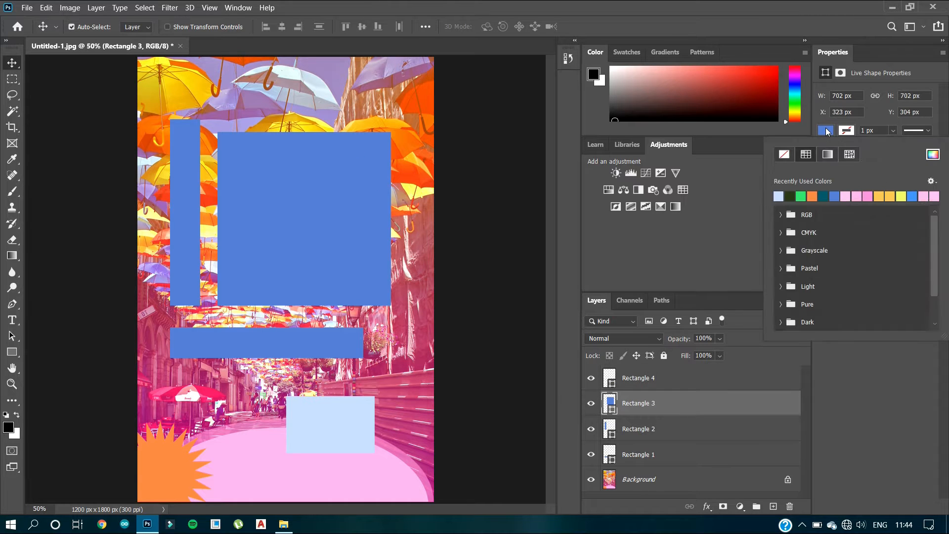
click(932, 155)
click(381, 155)
click(574, 103)
click(183, 226)
Step: Recolor the tall vertical rectangle with the recently used yellow
click(184, 226)
click(826, 130)
click(912, 196)
click(348, 334)
Step: Recolor the wide horizontal rectangle with the recently used orange
click(348, 334)
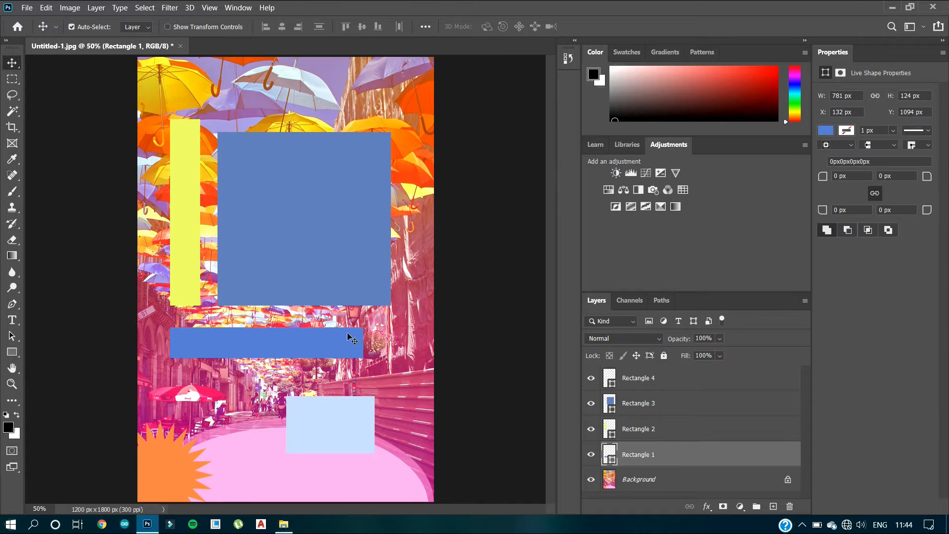
click(825, 131)
click(838, 194)
click(204, 354)
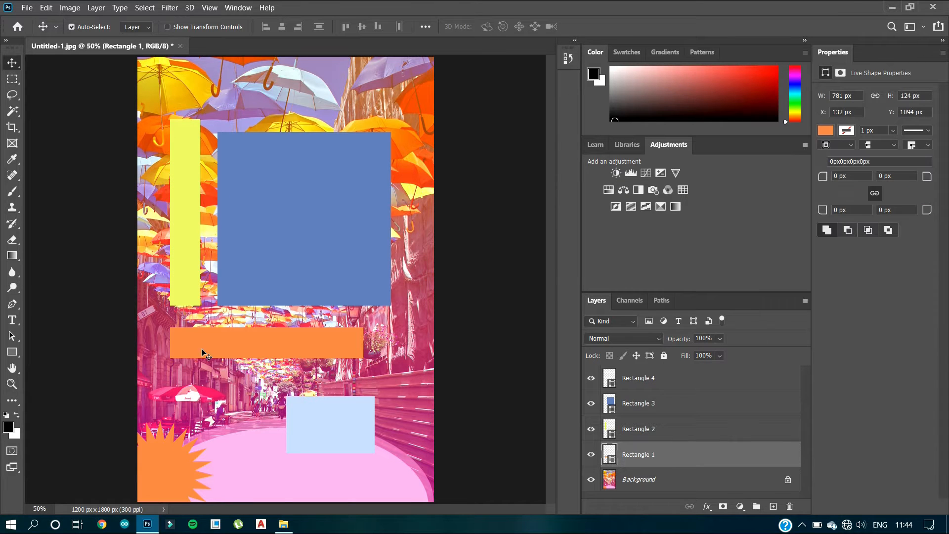
Step: Give the orange rectangle a 15 px wide stroke in near-black #0f0202
click(845, 131)
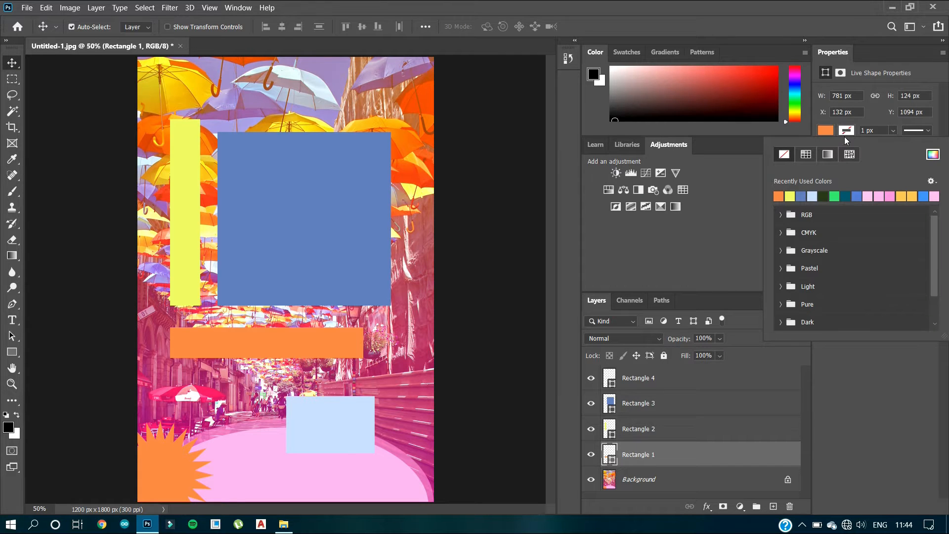
click(811, 155)
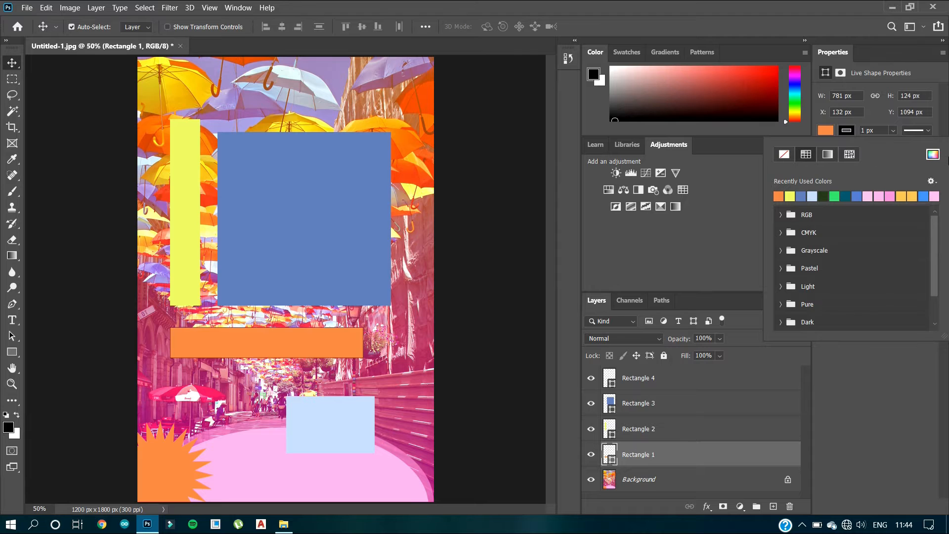
click(933, 154)
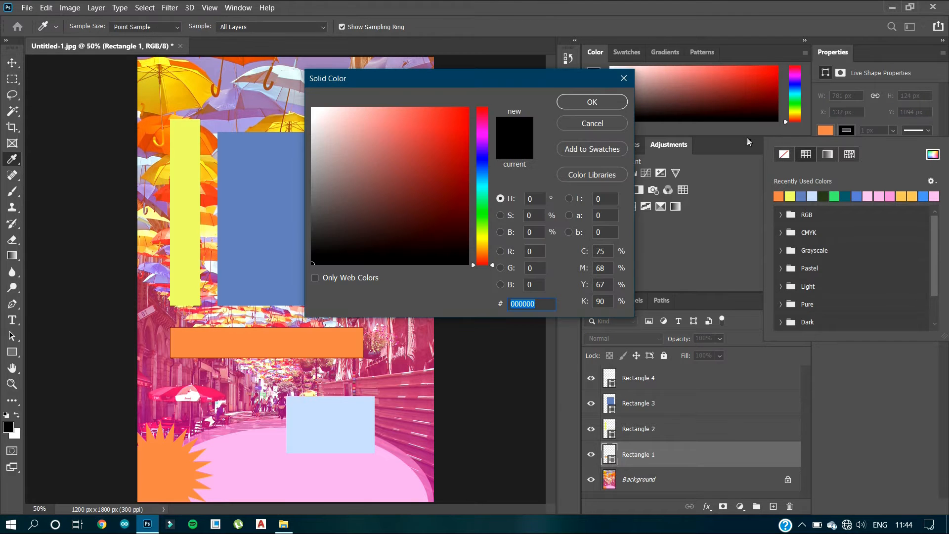
drag(455, 181, 443, 256)
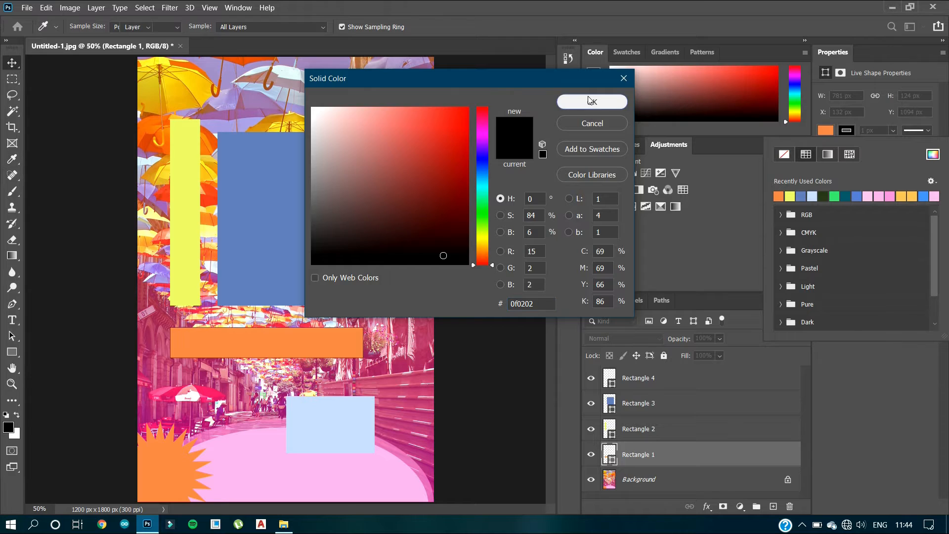
click(588, 101)
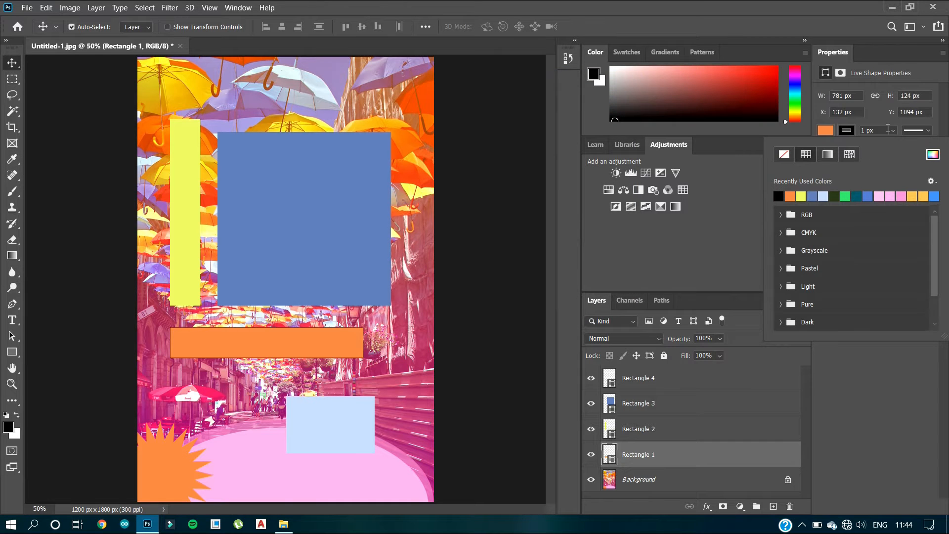
click(866, 130)
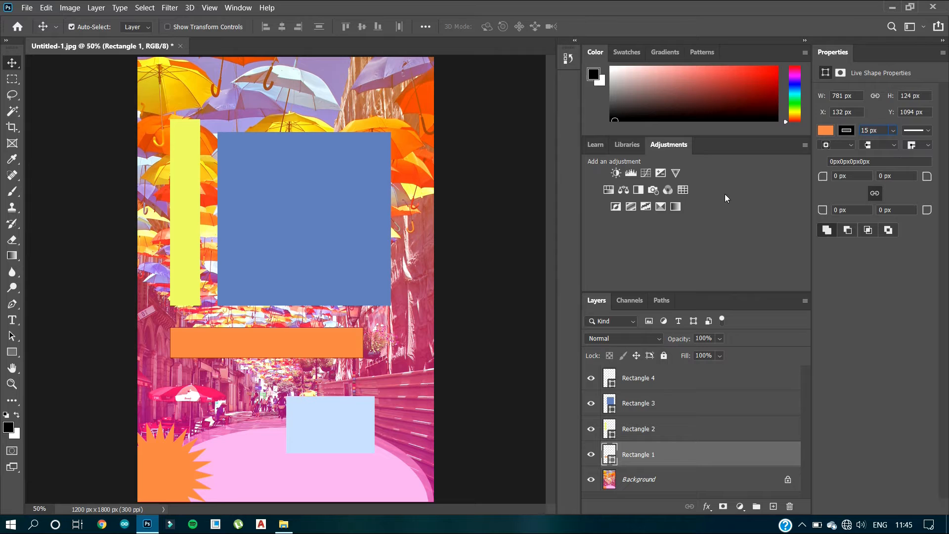
key(Return)
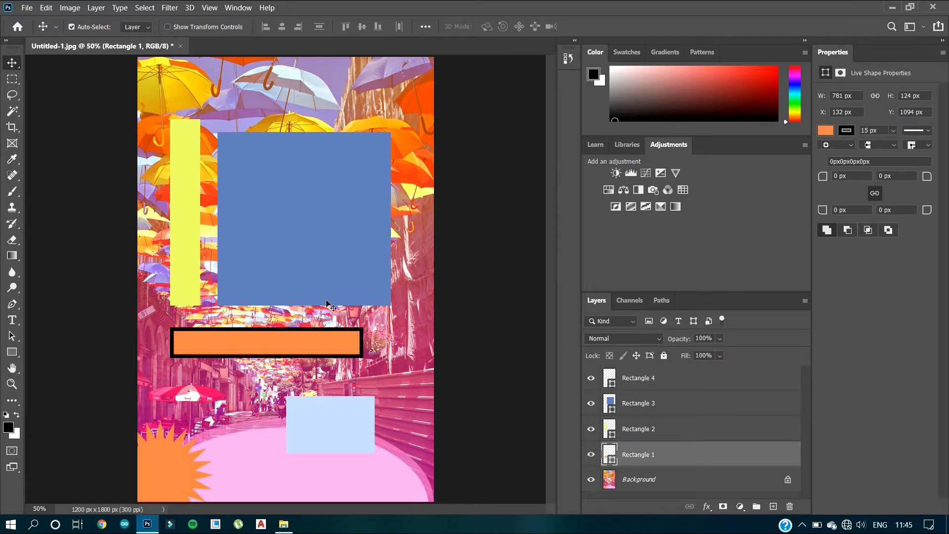
Step: Try the dashed and dotted line styles on the orange rectangle's stroke and return it to a solid line
click(926, 131)
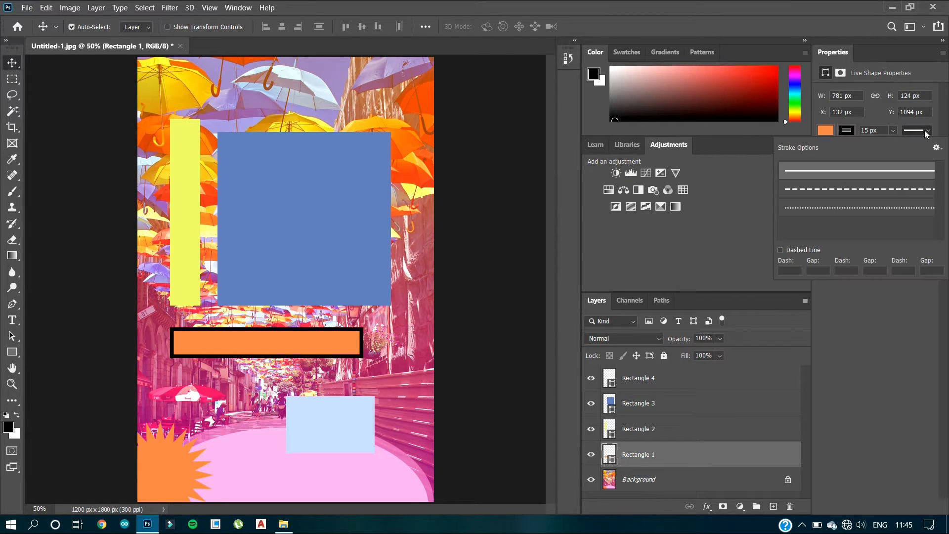
click(905, 196)
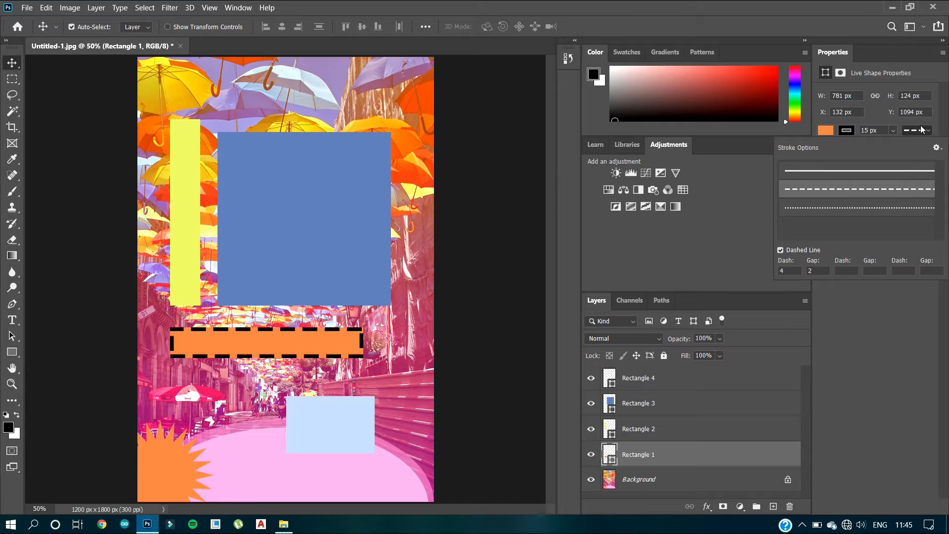
click(904, 208)
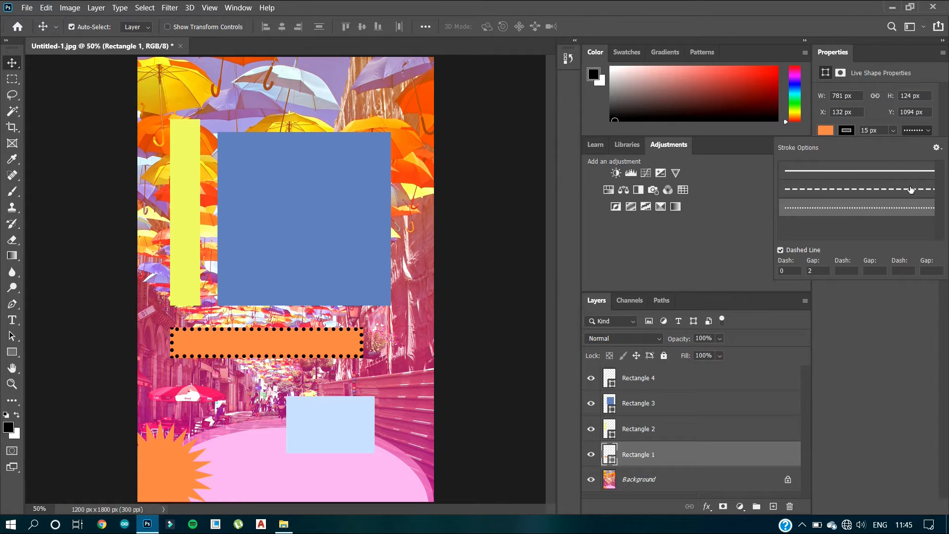
click(911, 189)
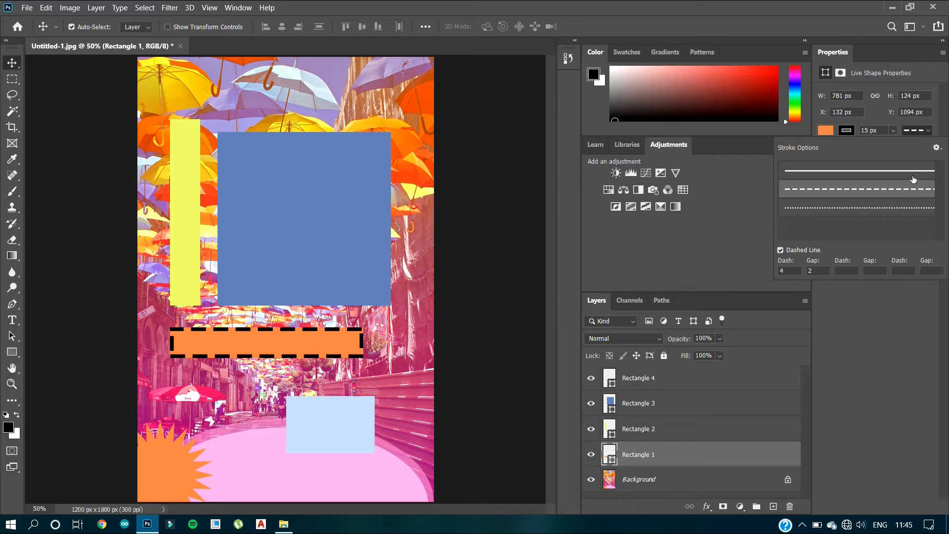
click(908, 168)
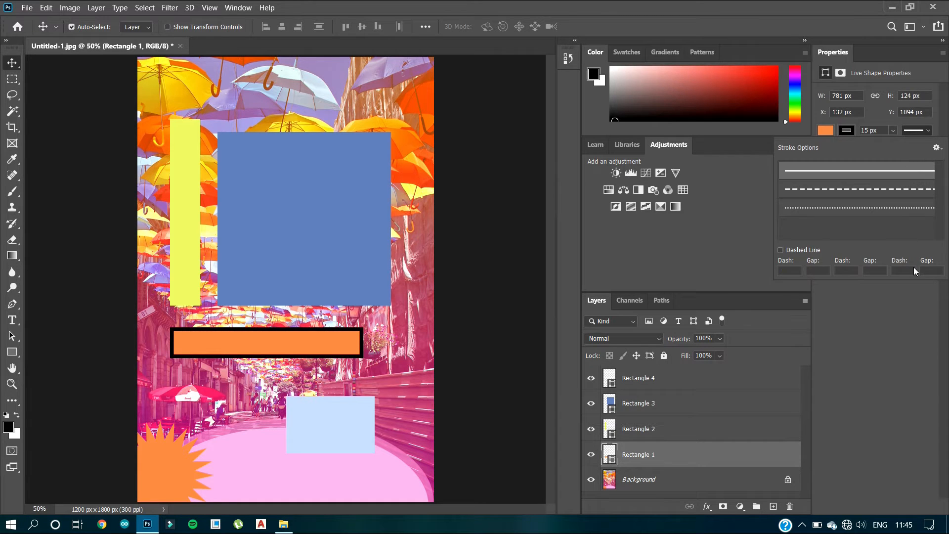
click(916, 305)
Step: Compare the center, outside and inside alignments of the orange rectangle's stroke and set it to outside
click(836, 145)
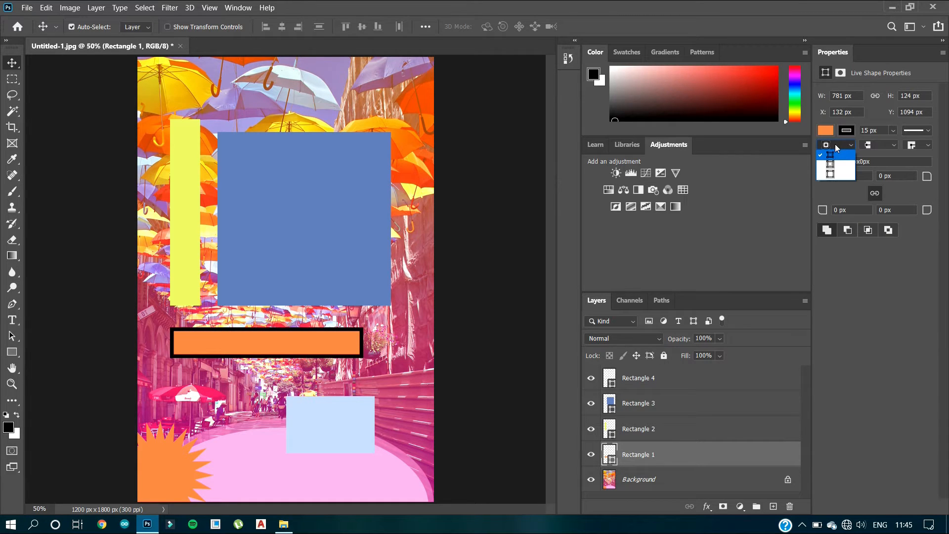
click(836, 162)
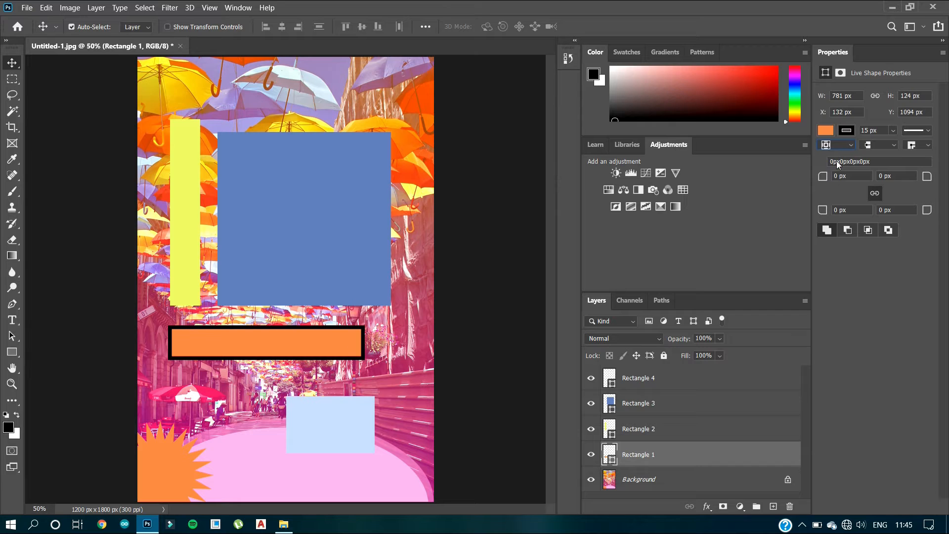
click(839, 147)
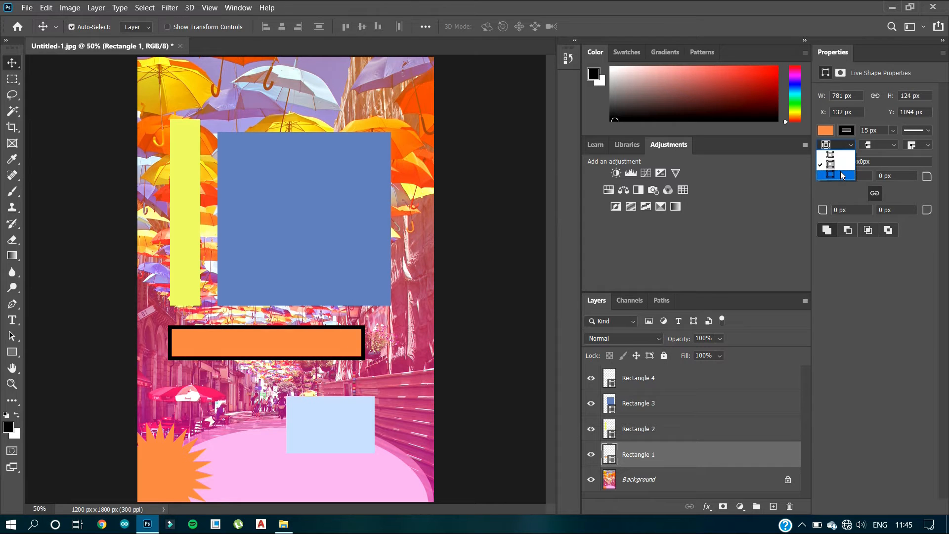
click(842, 176)
click(840, 146)
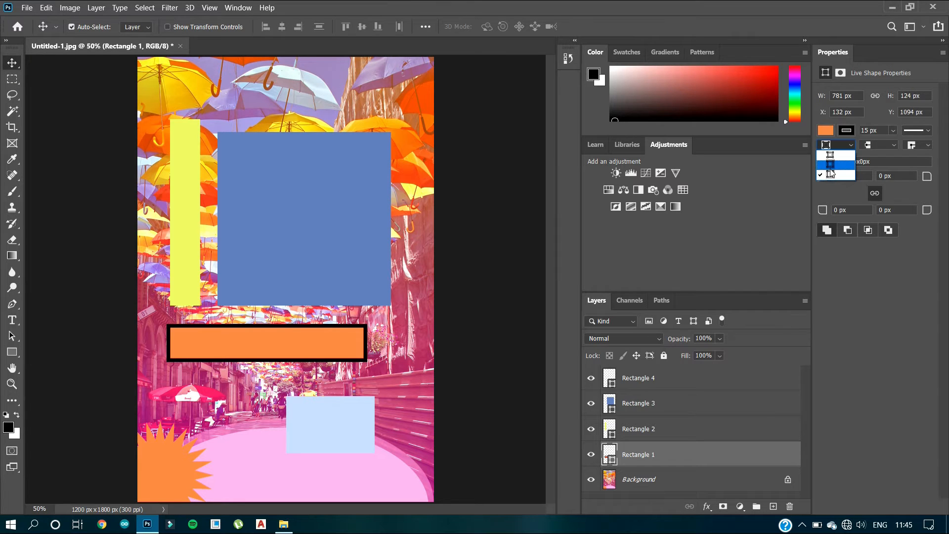
click(830, 165)
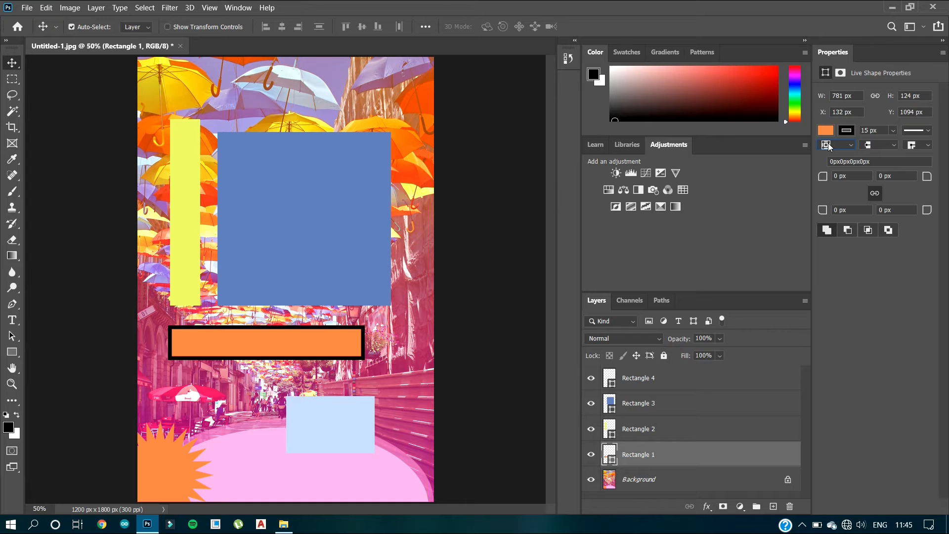
click(831, 147)
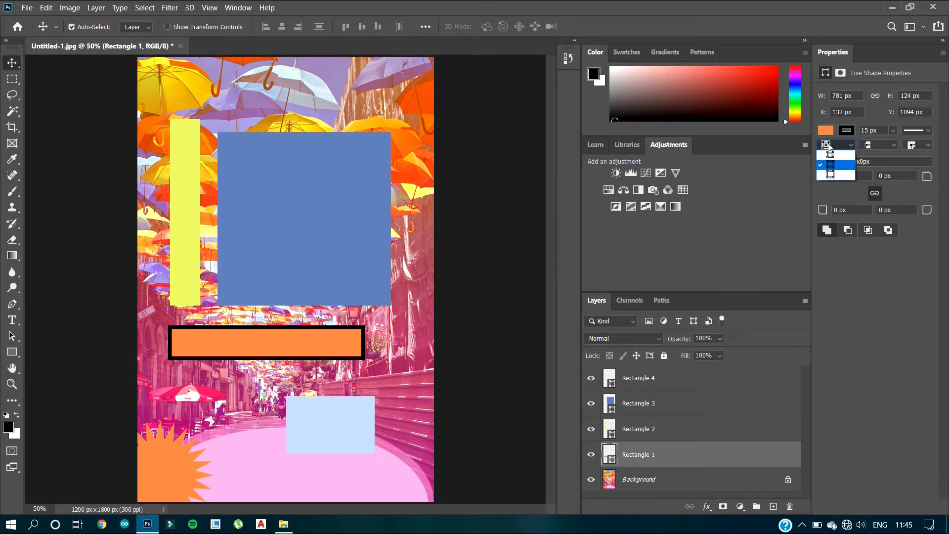
click(830, 152)
click(836, 145)
click(836, 176)
Step: Try round and bevel corner joins on the orange rectangle's stroke and inspect the corners up close
click(917, 145)
click(917, 164)
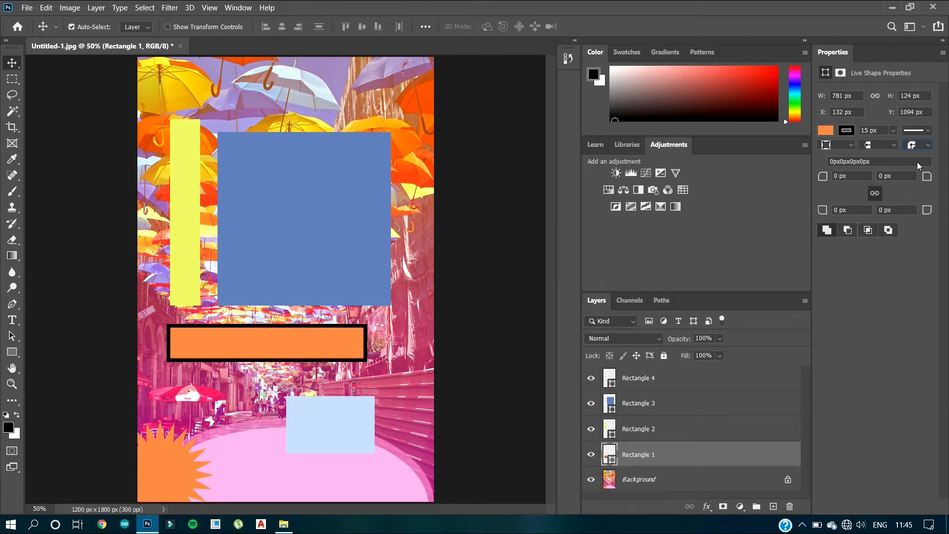
click(919, 145)
click(920, 177)
key(ctrl+plus)
key(ctrl+plus)
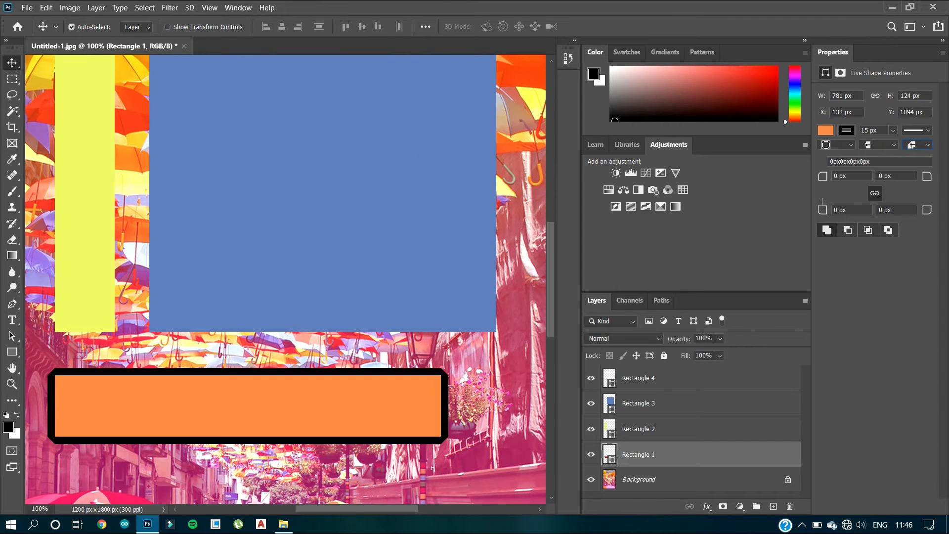
Step: Compare the round, miter and bevel corner joins on the orange rectangle's stroke and set round joins
click(918, 145)
click(924, 164)
click(918, 145)
click(912, 156)
click(912, 148)
click(911, 166)
click(917, 145)
click(913, 174)
click(917, 145)
click(922, 166)
Step: Round the orange rectangle's corners to 62 px, then unlink the radii and set its top-left and bottom-right corners to 0 px
drag(822, 176, 862, 181)
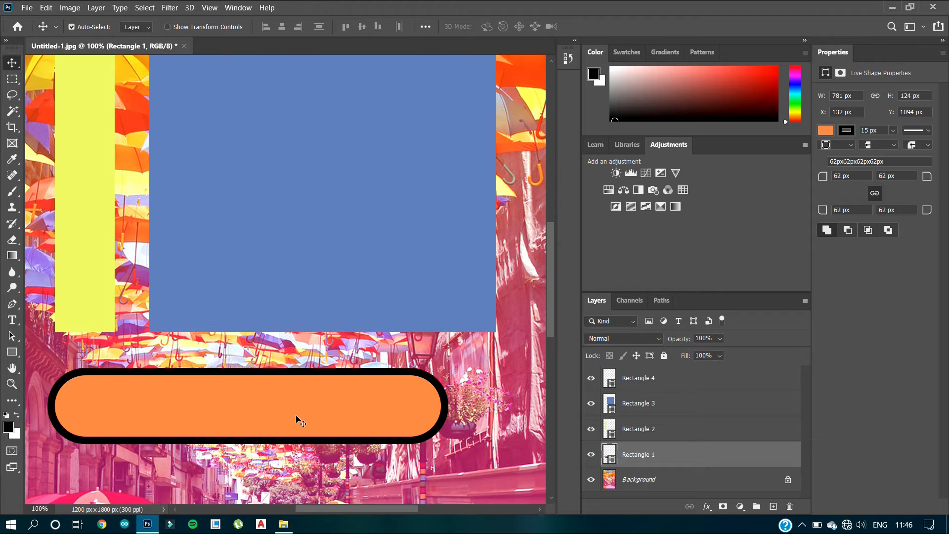
drag(824, 179, 810, 180)
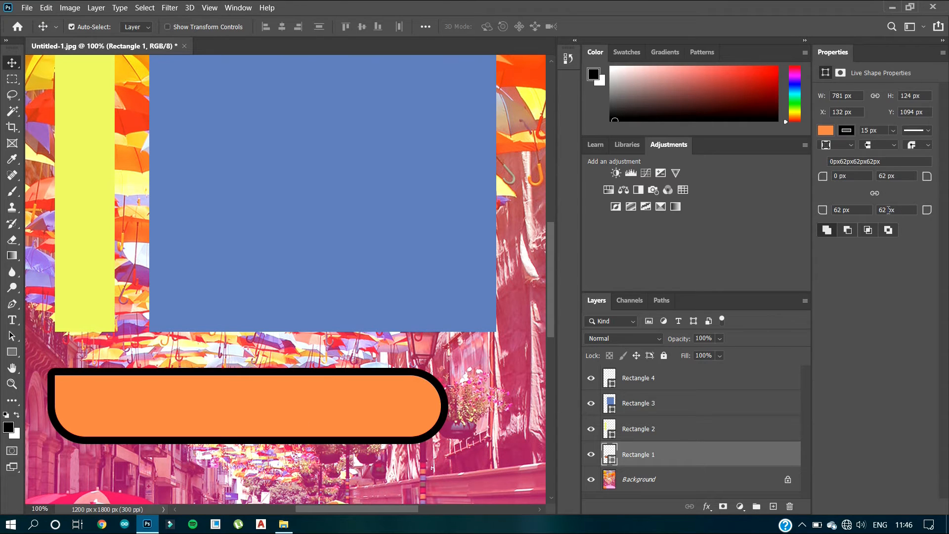
drag(925, 210, 890, 213)
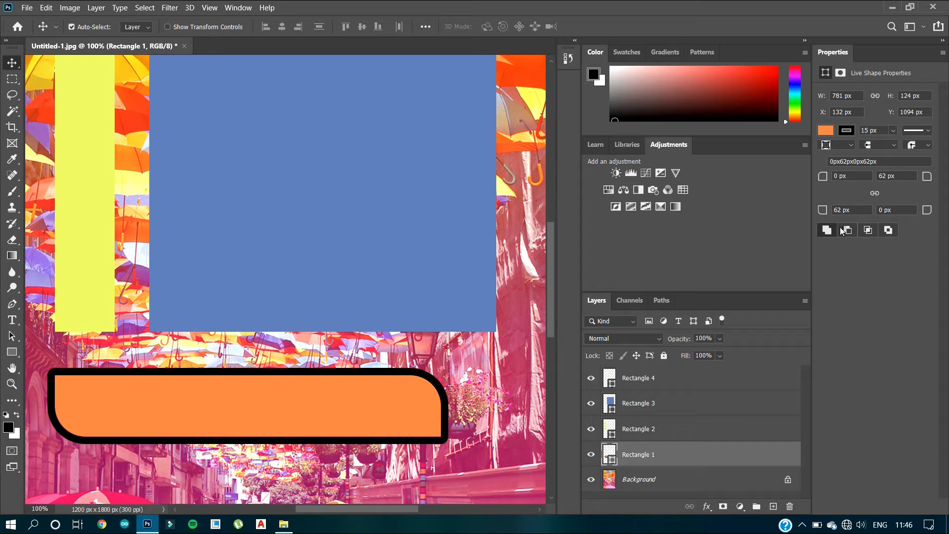
Step: Set the orange rectangle's bottom-left corner to 0 px, then link the radii and round all four corners to 40 px
drag(824, 213, 763, 215)
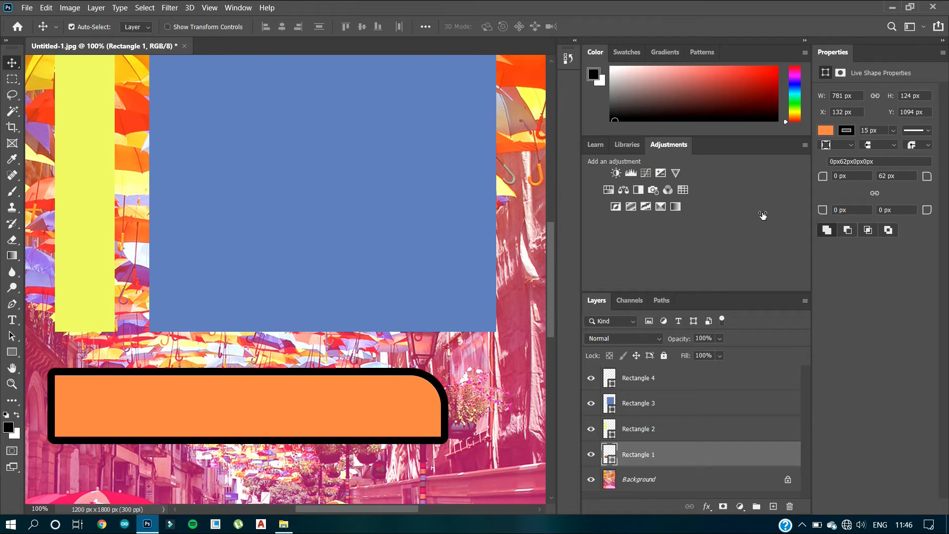
drag(926, 177, 865, 184)
drag(926, 210, 938, 210)
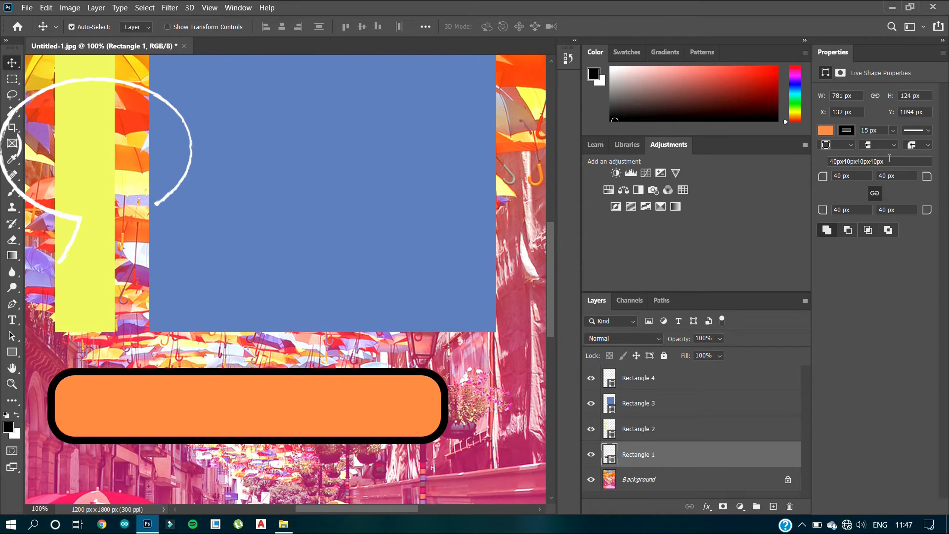
key(ctrl+minus)
key(ctrl+minus)
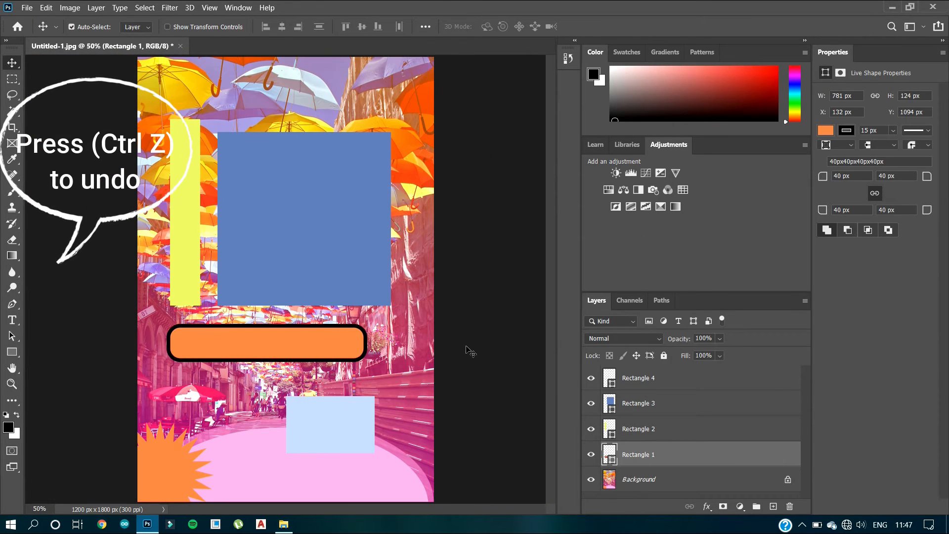
Step: Undo the corner rounding and all earlier rectangle work until only the umbrella photo's background layer remains
key(ctrl+z)
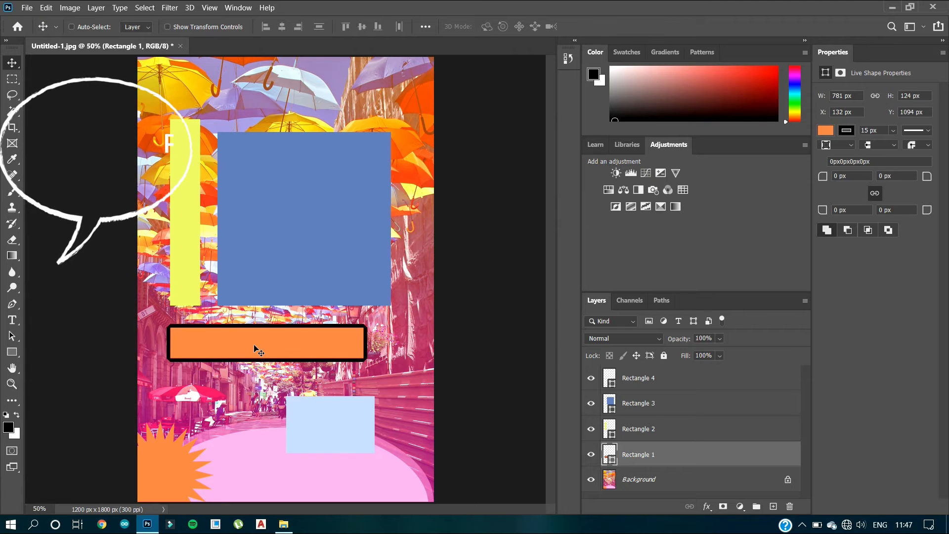
key(ctrl+z)
key(ctrl+z)
key(ctrl+z)
key(ctrl+z)
key(ctrl+z)
key(ctrl+z)
key(ctrl+z)
key(ctrl+z)
click(943, 53)
click(942, 58)
Step: Draw a rectangle about 625 by 99 px over the street below the umbrellas and fill it with the recently used yellow
right_click(11, 352)
click(71, 353)
drag(295, 340, 448, 364)
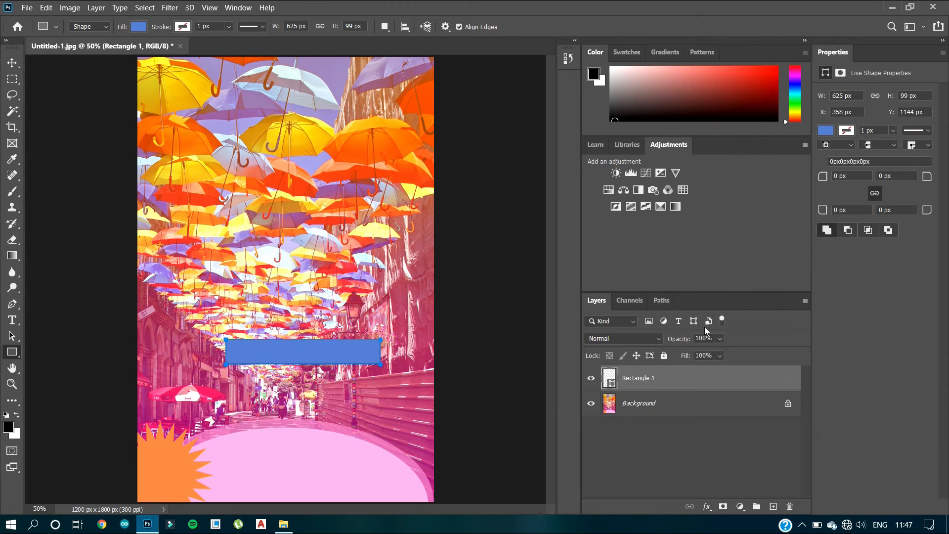
click(826, 131)
click(922, 196)
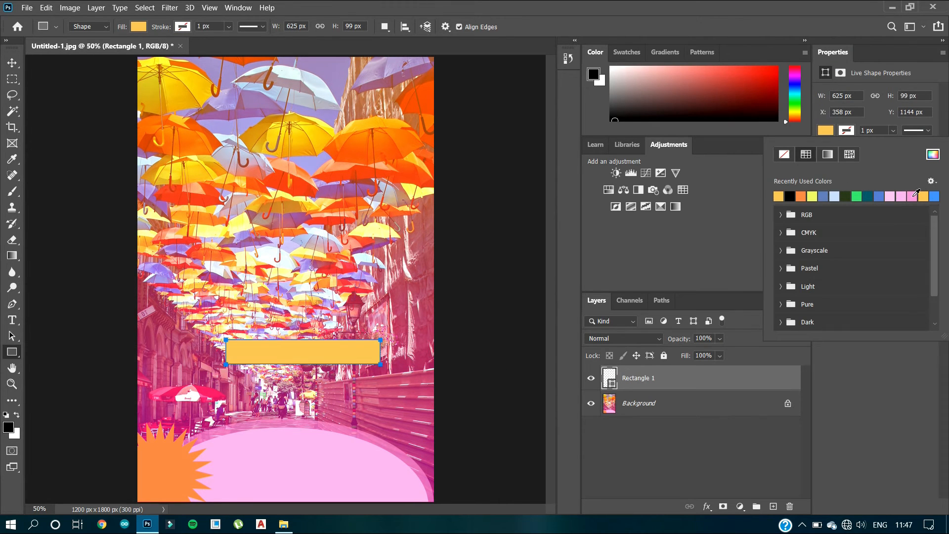
click(813, 196)
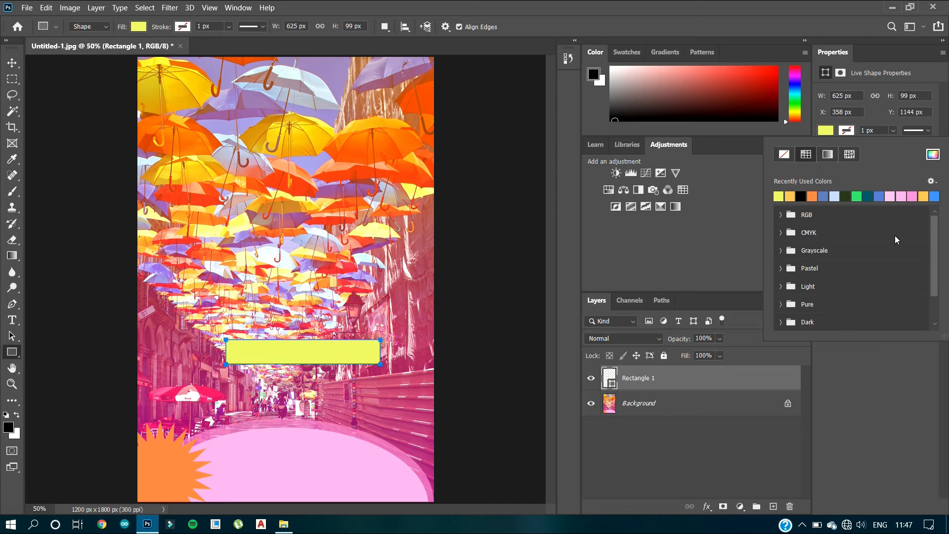
click(903, 399)
Step: Give the yellow rectangle a solid green stroke 5 px wide
click(849, 131)
click(850, 154)
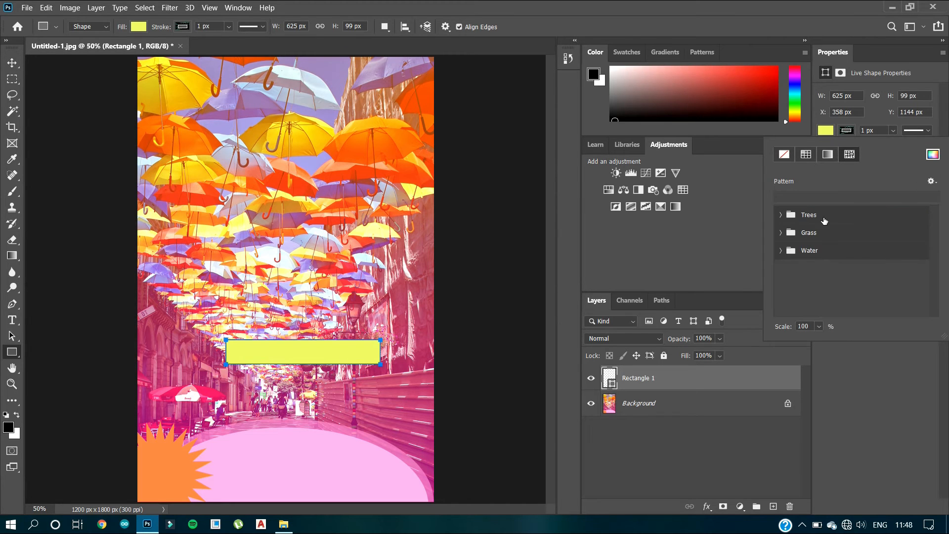
click(809, 157)
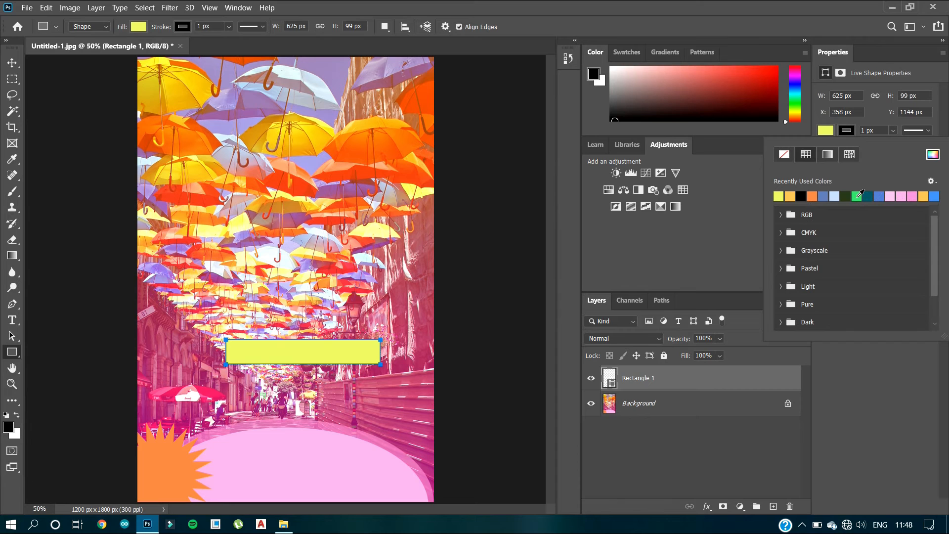
click(860, 195)
click(871, 131)
text(5)
key(Return)
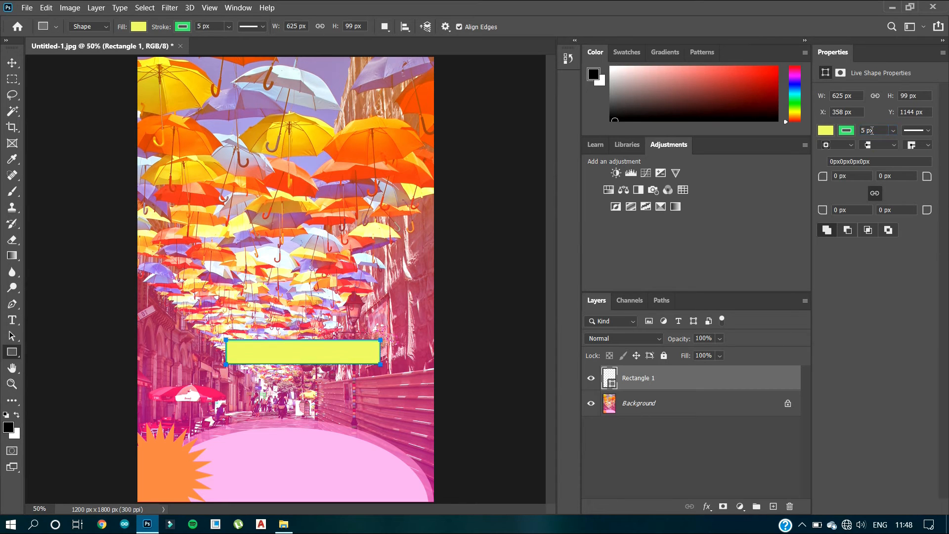
Step: Compare the inside, center and outside alignments of the yellow rectangle's green stroke and set it to outside
click(838, 146)
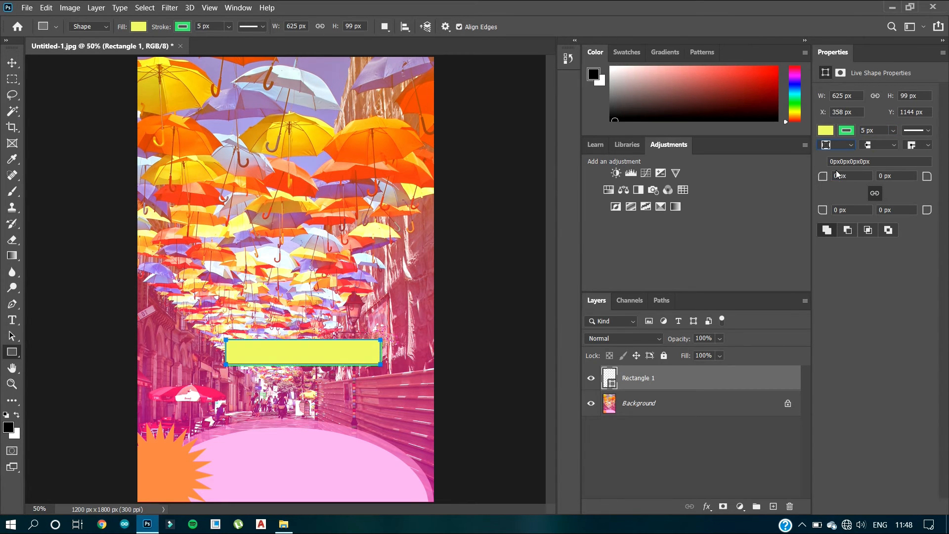
click(839, 144)
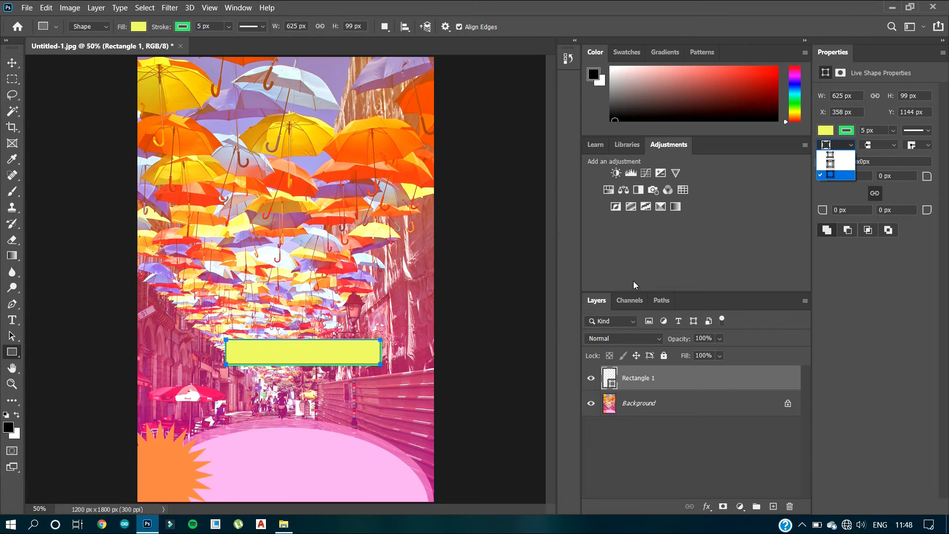
click(12, 63)
click(12, 63)
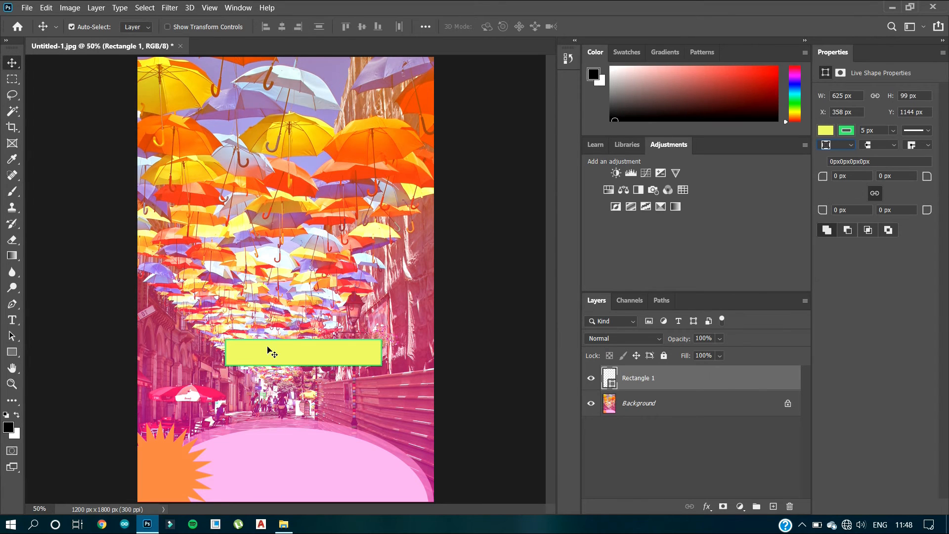
click(841, 147)
click(844, 151)
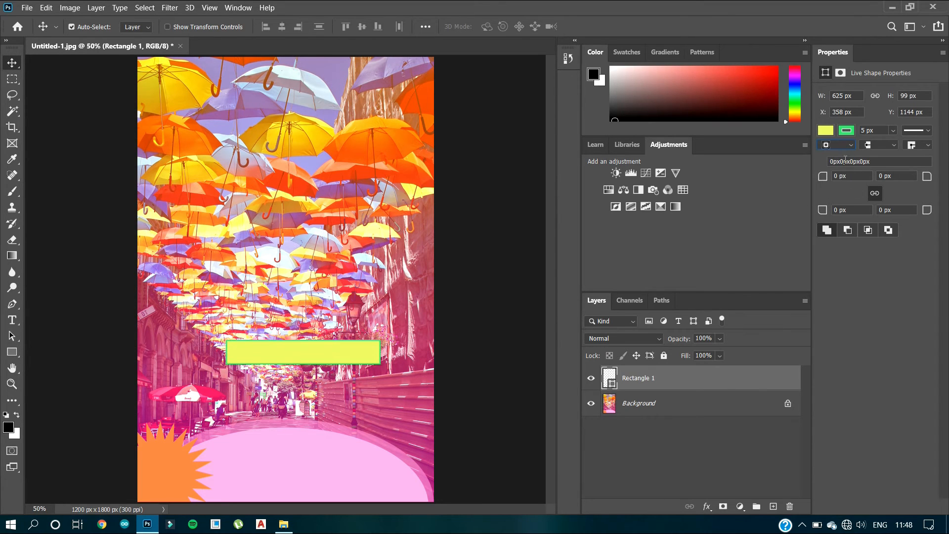
click(844, 147)
click(842, 162)
click(840, 147)
click(843, 173)
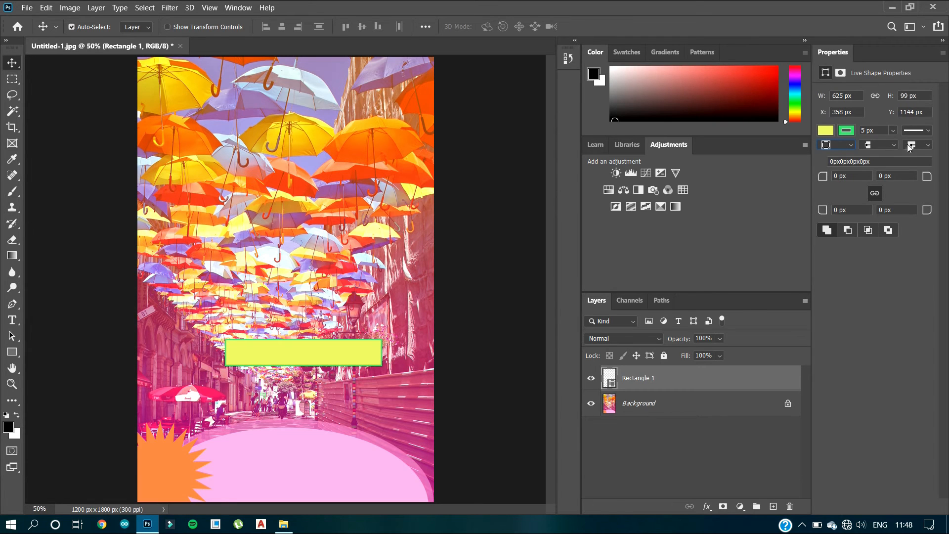
Step: Set round joins on the yellow rectangle's stroke and round all four of its corners to 39 px
click(928, 147)
drag(823, 179, 847, 180)
key(Return)
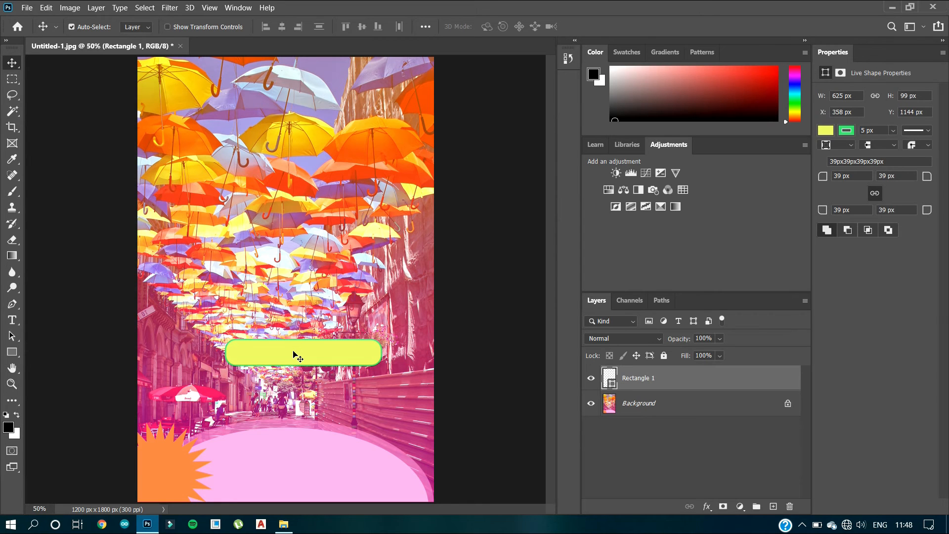
Step: Move the yellow rounded rectangle to the photo's bottom-right corner, at about X 782 px and Y 1751 px, partly beyond the canvas
drag(293, 352, 387, 501)
drag(399, 500, 398, 500)
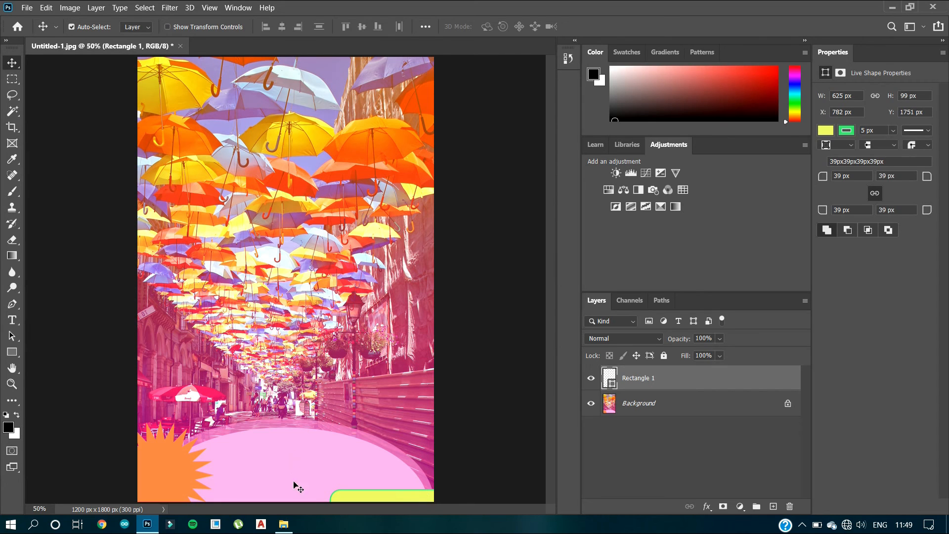